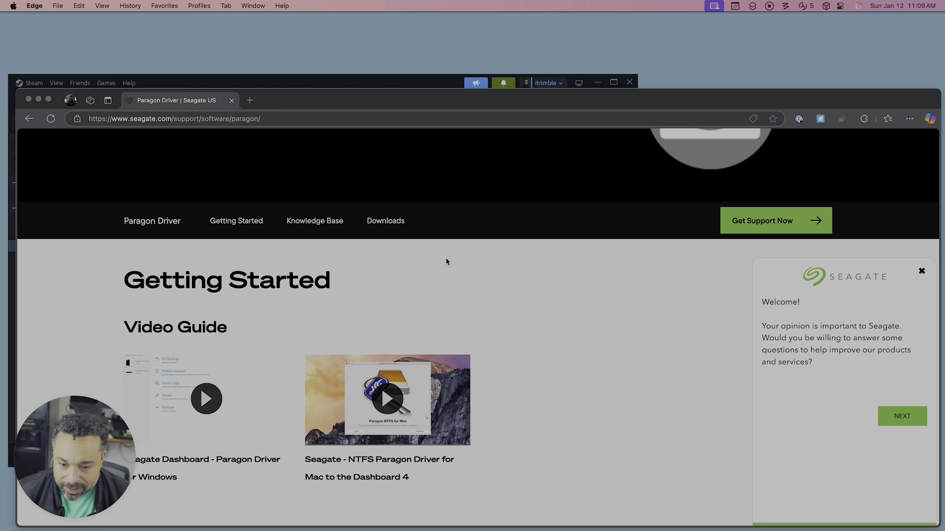
- Open the "Seagate - NTFS Paragon Driver for Mac" how-to article from the Paragon Driver knowledge base and look through it
{"action": "scroll", "coordinate": [447, 257], "scroll_direction": "down", "scroll_amount": 1}
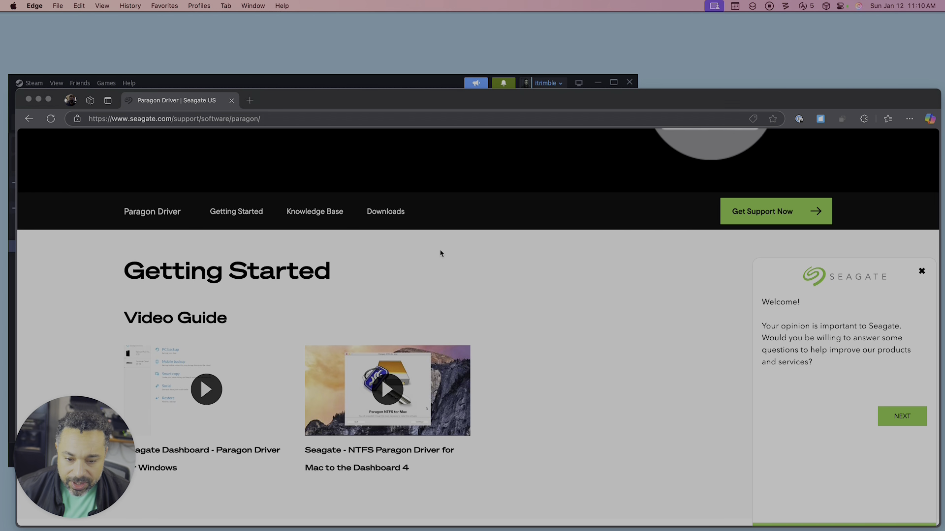
{"action": "scroll", "coordinate": [440, 253], "scroll_direction": "down", "scroll_amount": 5}
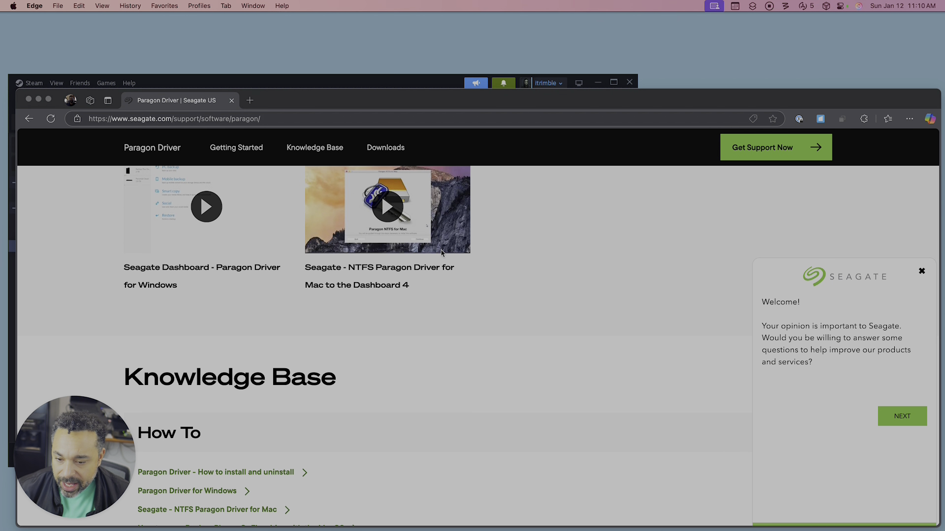
{"action": "scroll", "coordinate": [441, 253], "scroll_direction": "down", "scroll_amount": 3}
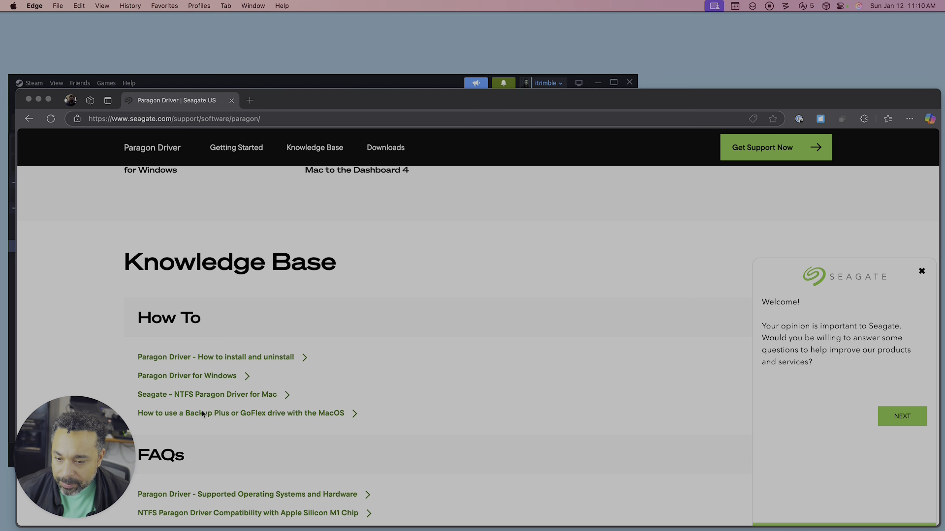
{"action": "scroll", "coordinate": [232, 360], "scroll_direction": "up", "scroll_amount": 1}
{"action": "scroll", "coordinate": [244, 317], "scroll_direction": "down", "scroll_amount": 1}
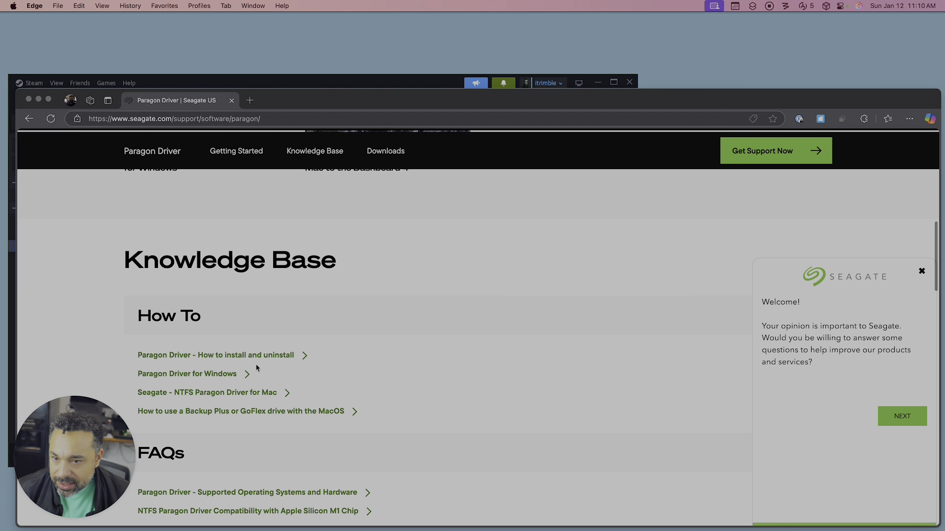
{"action": "left_click", "coordinate": [240, 392]}
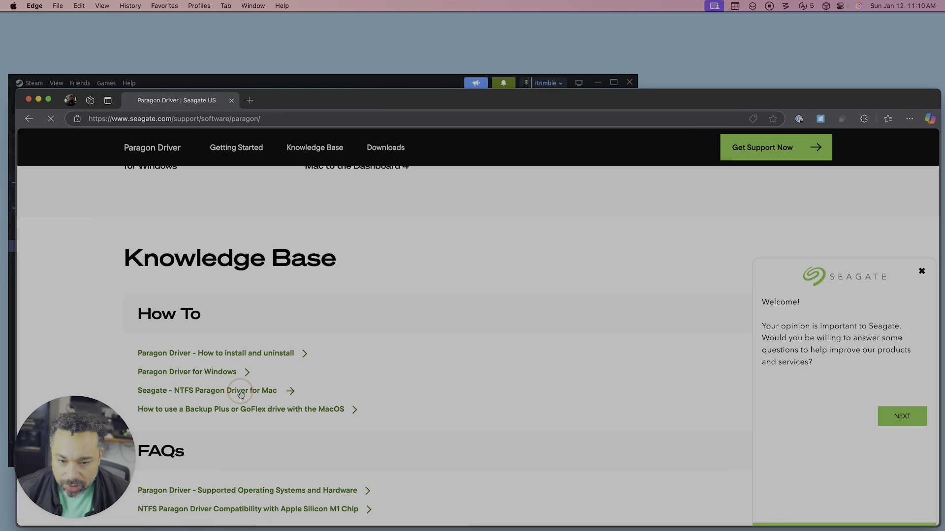
{"action": "scroll", "coordinate": [593, 350], "scroll_direction": "down", "scroll_amount": 5}
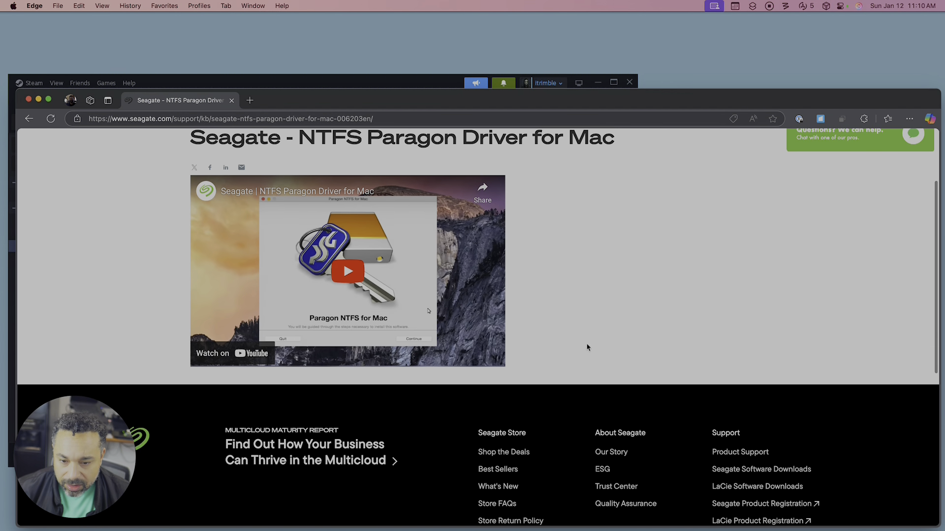
{"action": "scroll", "coordinate": [565, 342], "scroll_direction": "up", "scroll_amount": 5}
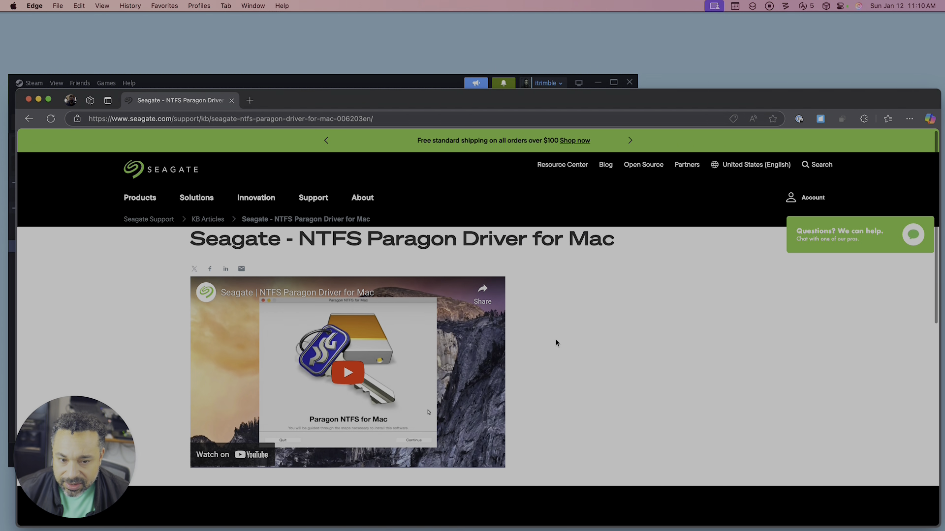
{"action": "scroll", "coordinate": [556, 343], "scroll_direction": "down", "scroll_amount": 5}
{"action": "scroll", "coordinate": [378, 319], "scroll_direction": "up", "scroll_amount": 5}
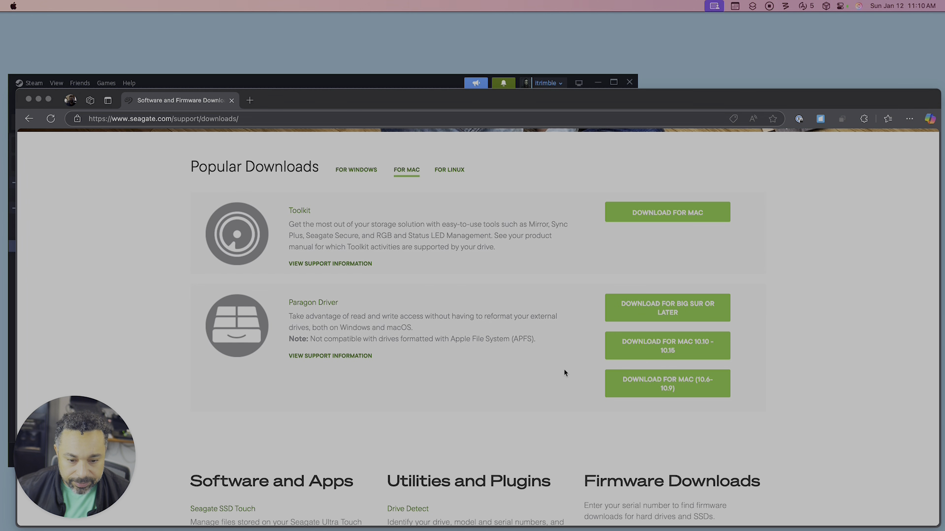
- Download the Paragon Driver for Big Sur or later and launch Install NTFS for Mac from NTFS_Paragon_Driver.dmg
{"action": "left_click", "coordinate": [633, 309]}
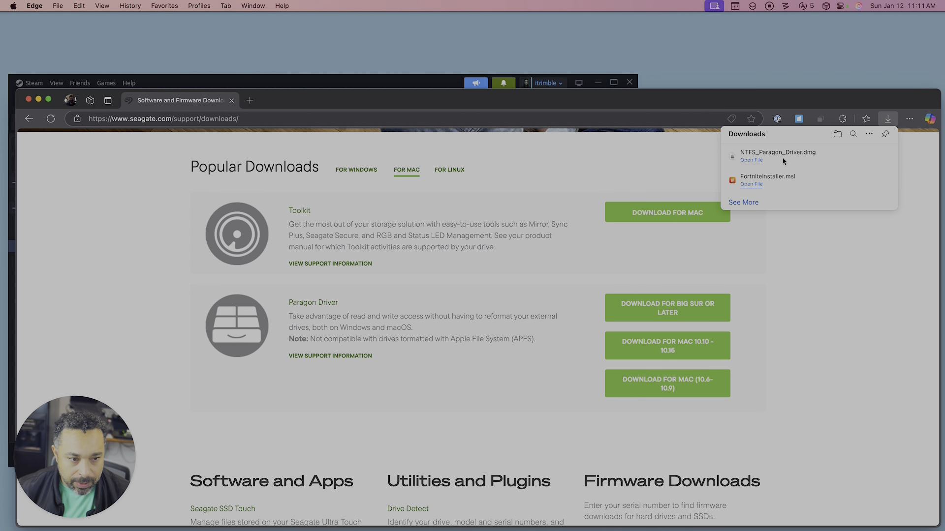
{"action": "left_click", "coordinate": [751, 160]}
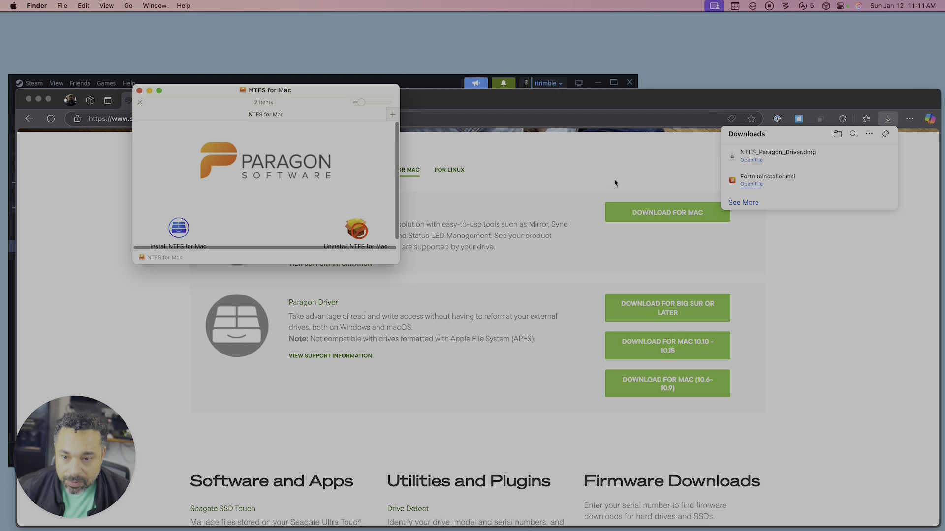
{"action": "double_click", "coordinate": [176, 229]}
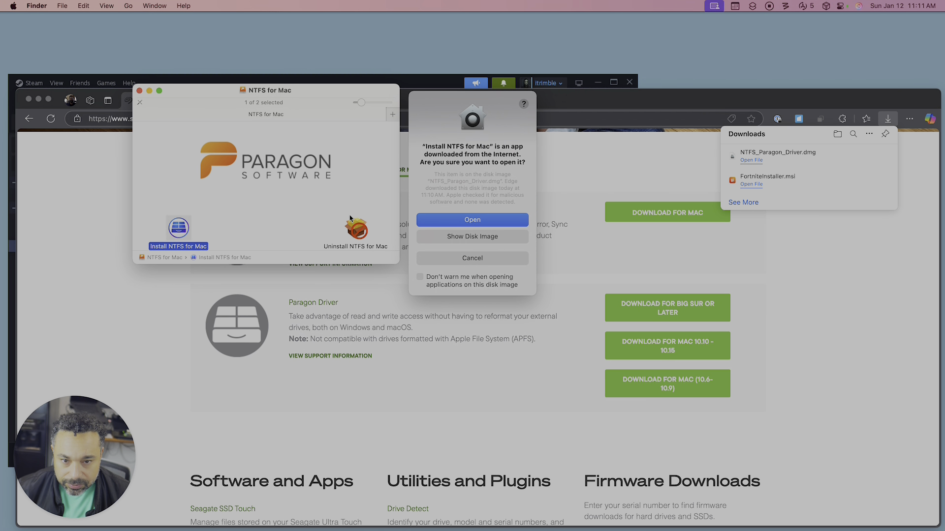
{"action": "left_click", "coordinate": [458, 220]}
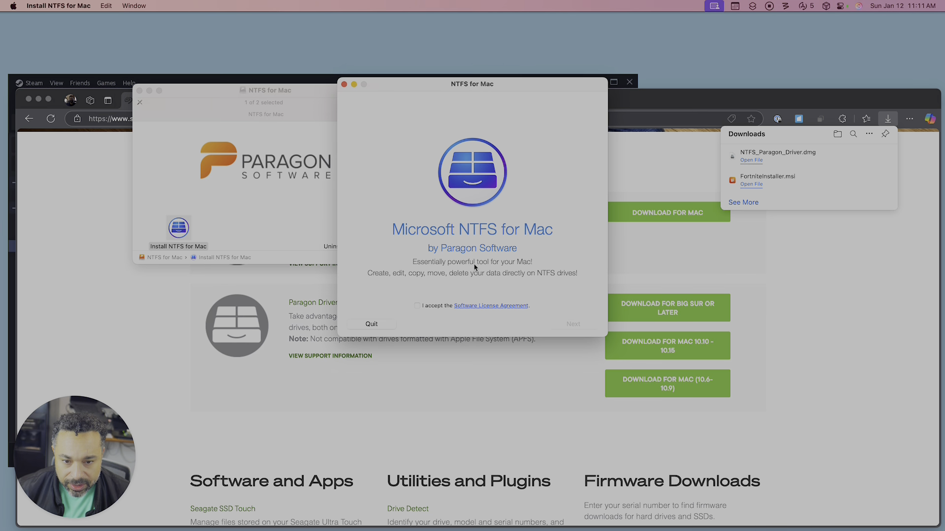
- Accept the software license agreement and authorize the installer's helper tool with the account password
{"action": "left_click", "coordinate": [417, 307]}
{"action": "left_click", "coordinate": [555, 325]}
{"action": "type", "text": "•"}
{"action": "key", "text": "BackSpace"}
{"action": "type", "text": "••••••••••••••"}
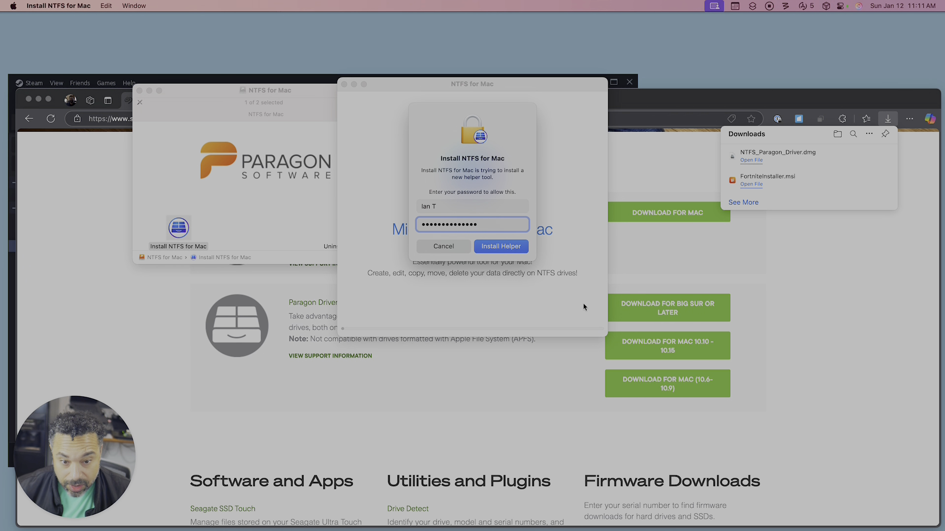
{"action": "left_click", "coordinate": [512, 251]}
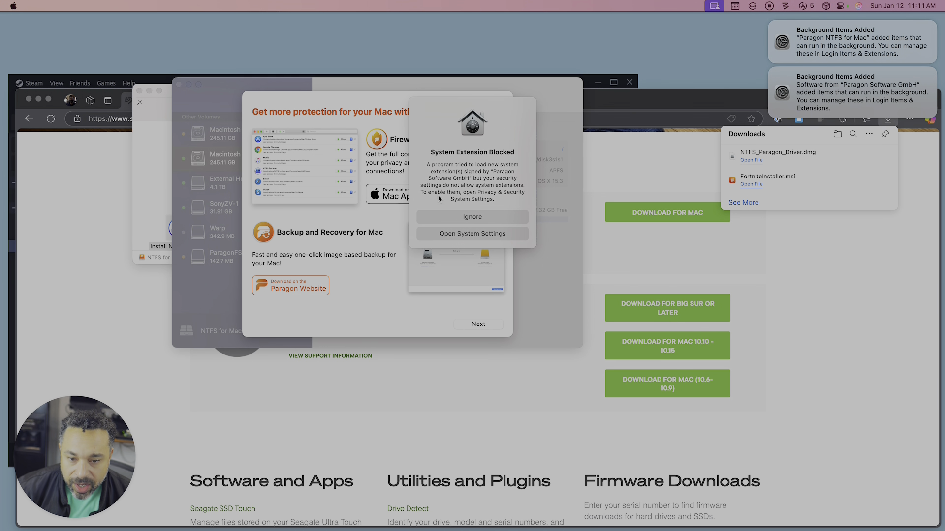
- Go to the Privacy & Security settings from the System Extension Blocked alert and start enabling system extensions
{"action": "left_click_drag", "start_coordinate": [438, 116], "coordinate": [561, 170]}
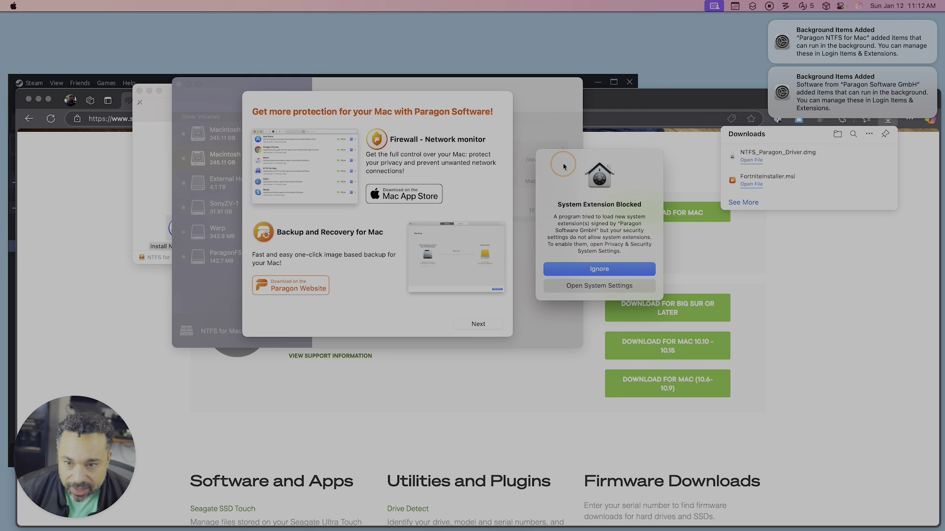
{"action": "left_click", "coordinate": [565, 287]}
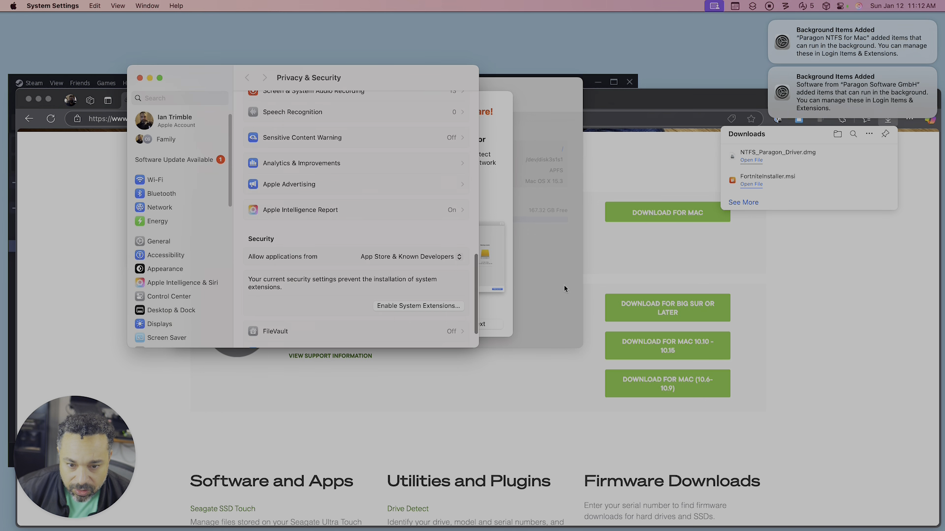
{"action": "left_click", "coordinate": [410, 307]}
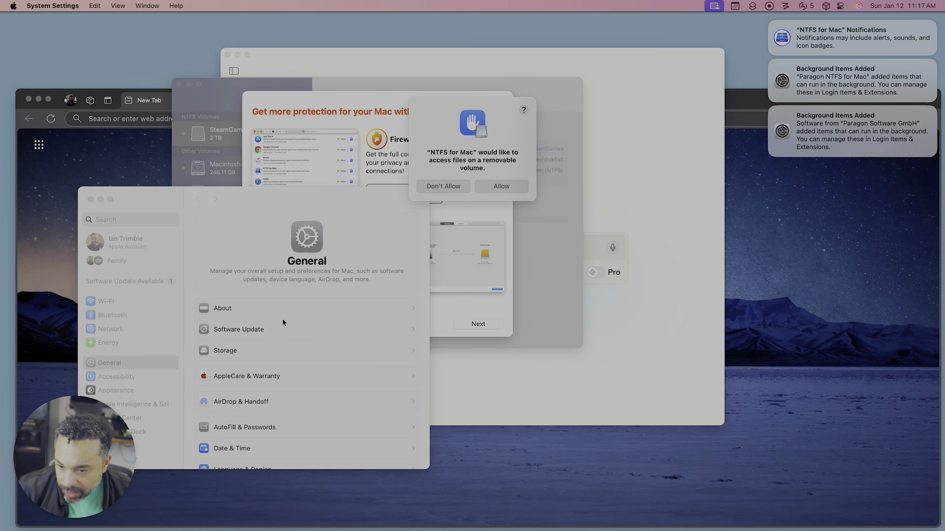
- Minimize the System Settings window and allow NTFS for Mac to access files on a removable volume
{"action": "left_click", "coordinate": [101, 200]}
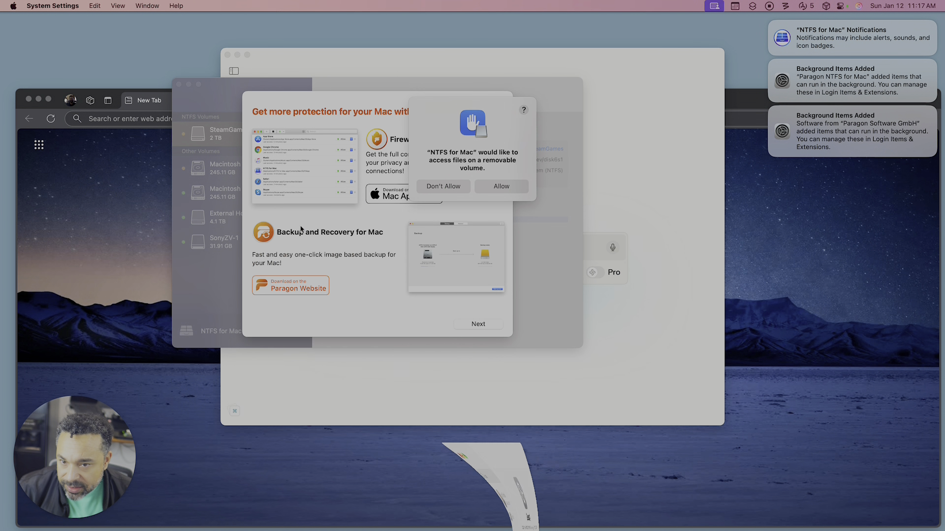
{"action": "left_click_drag", "start_coordinate": [458, 111], "coordinate": [574, 119]}
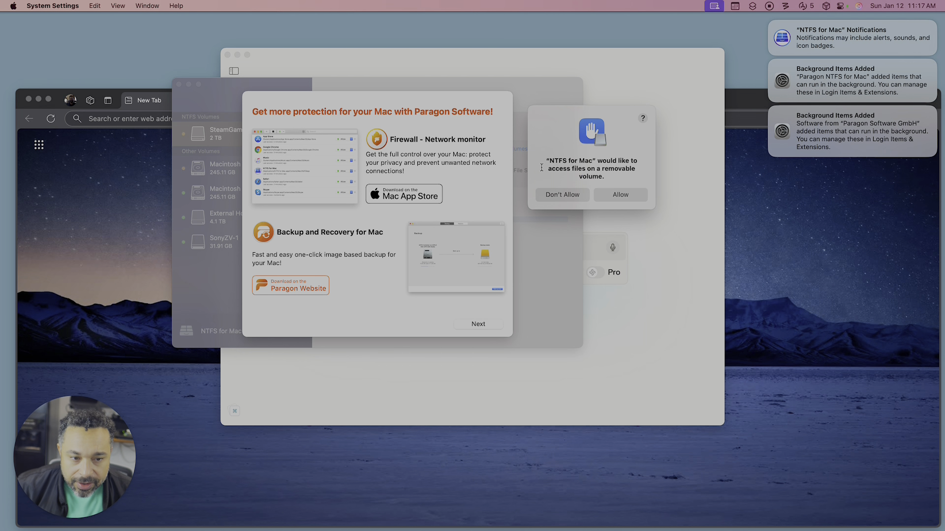
{"action": "left_click", "coordinate": [620, 195]}
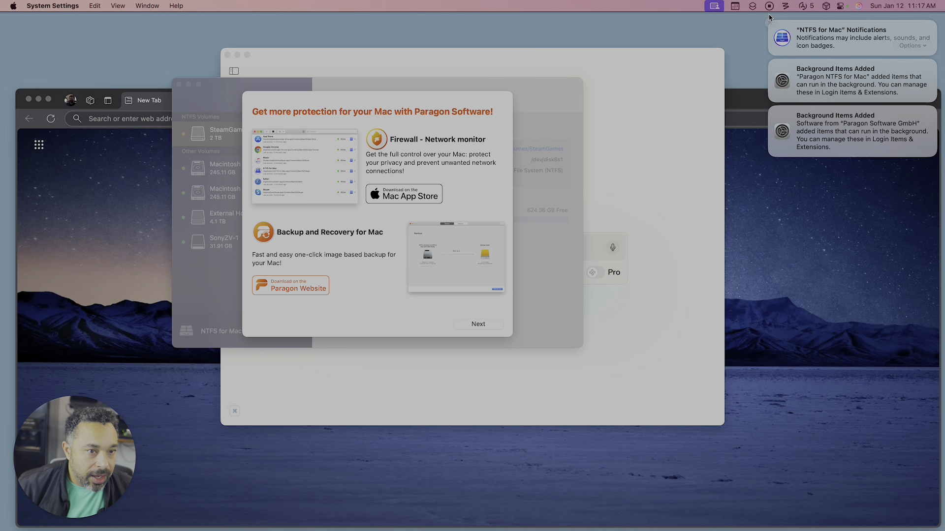
- Dismiss the NTFS for Mac and Background Items Added notifications
{"action": "left_click", "coordinate": [904, 46]}
{"action": "left_click", "coordinate": [906, 61]}
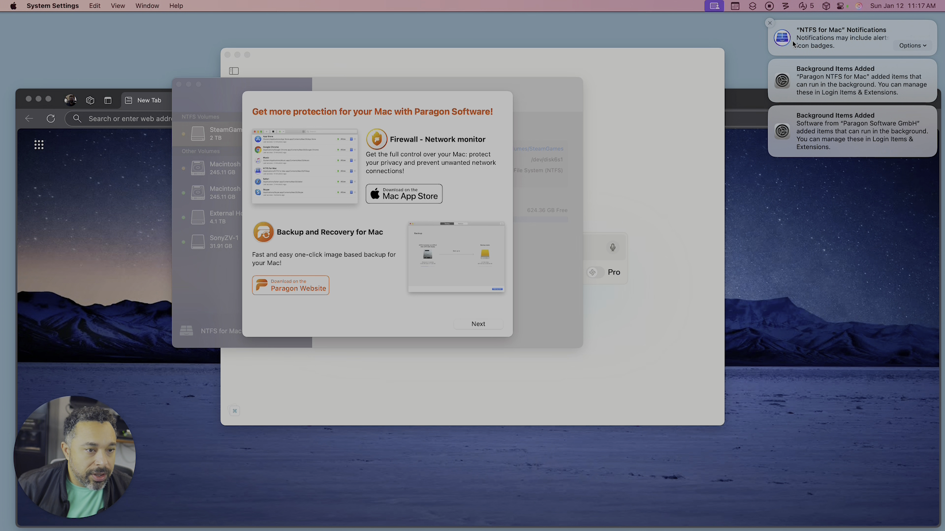
{"action": "left_click", "coordinate": [770, 23]}
{"action": "left_click", "coordinate": [770, 25]}
{"action": "left_click", "coordinate": [770, 23]}
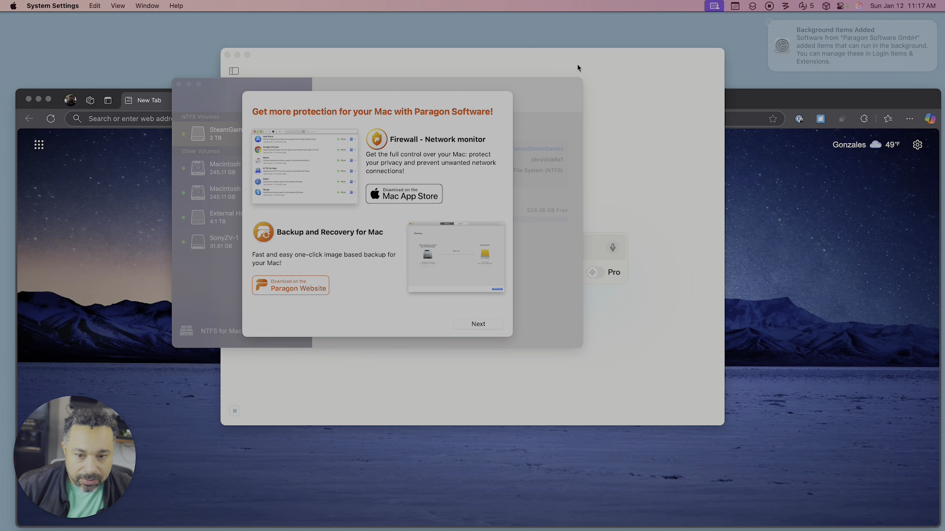
- Finish the NTFS for Mac welcome pages and bring up Privacy & Security settings from the kernel extension guide
{"action": "left_click", "coordinate": [489, 325]}
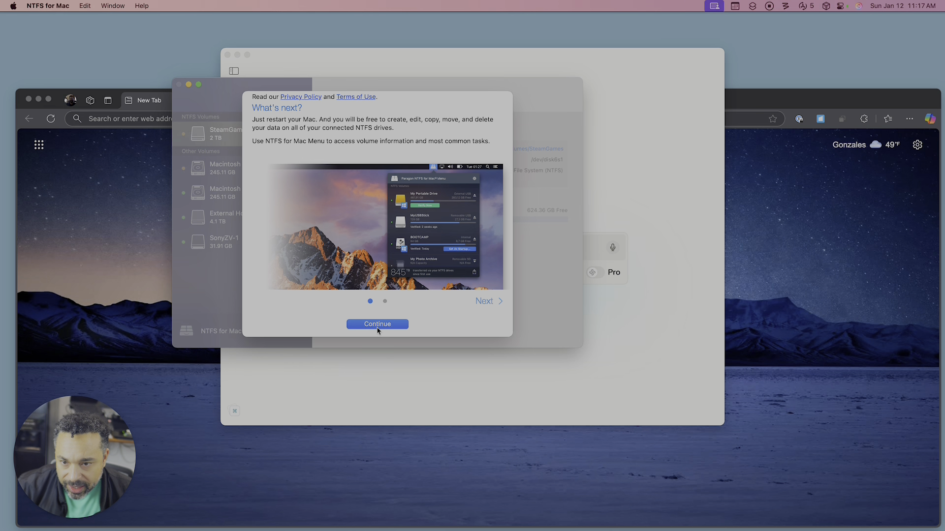
{"action": "left_click", "coordinate": [377, 324]}
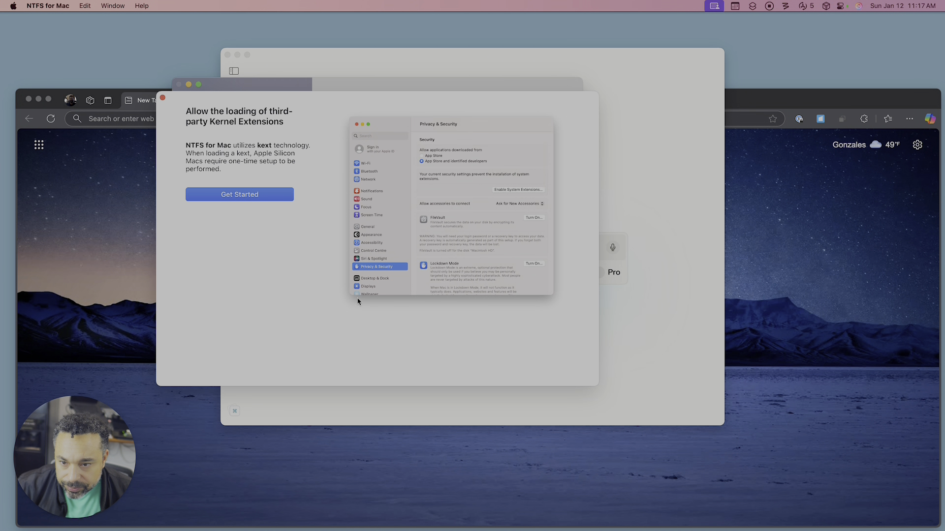
{"action": "left_click", "coordinate": [256, 192]}
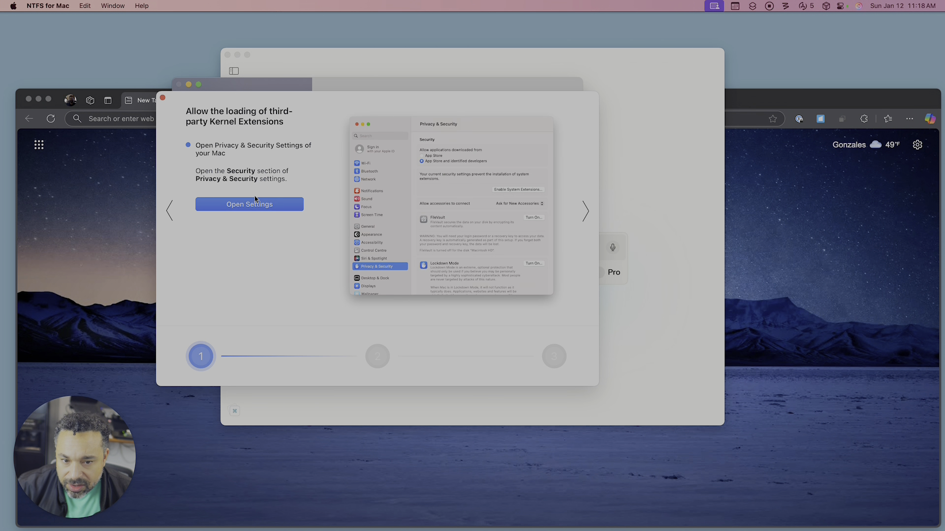
{"action": "left_click", "coordinate": [252, 205]}
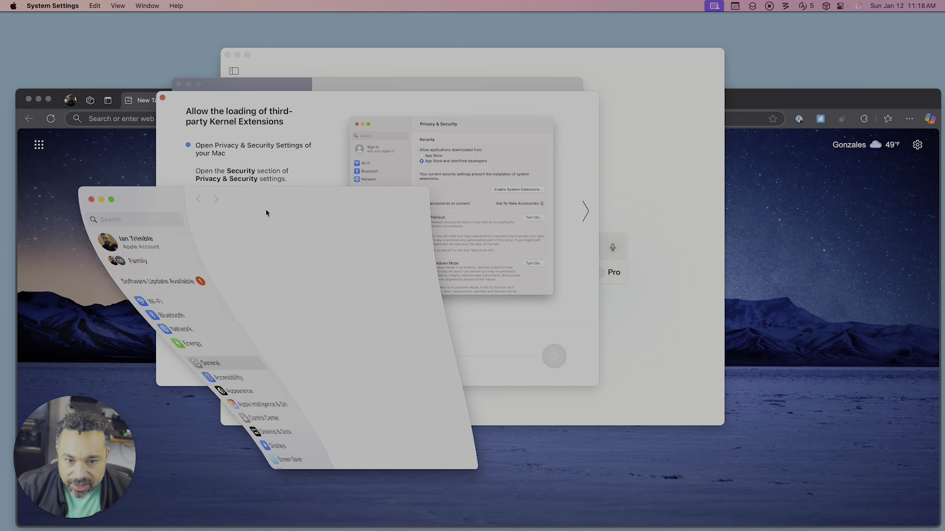
{"action": "left_click_drag", "start_coordinate": [289, 205], "coordinate": [546, 136]}
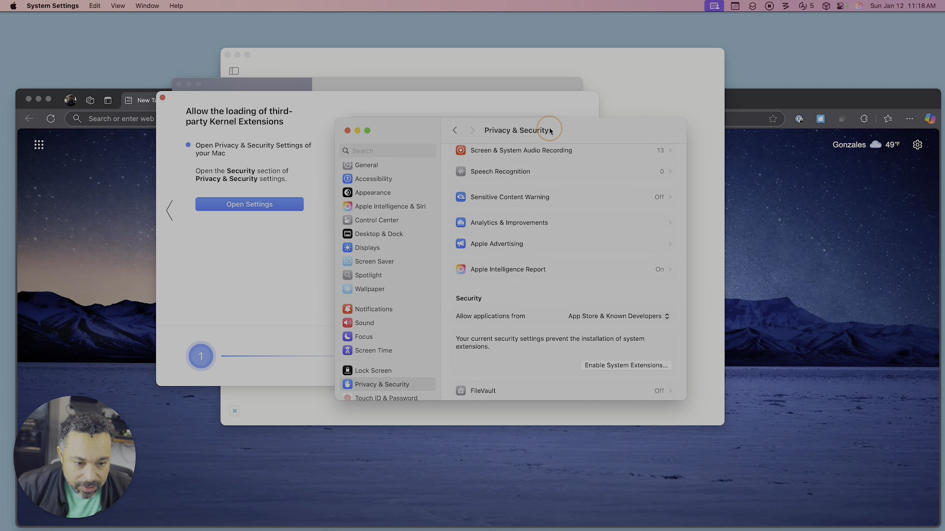
- Enable system extensions in the Security section, authorizing the change with the account password
{"action": "left_click", "coordinate": [594, 367]}
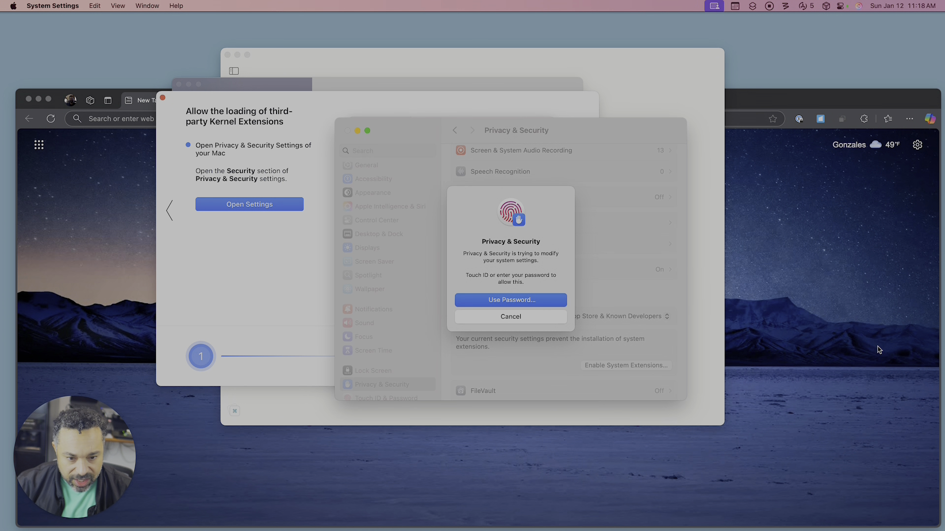
{"action": "key", "text": "Return"}
{"action": "type", "text": "•••••••"}
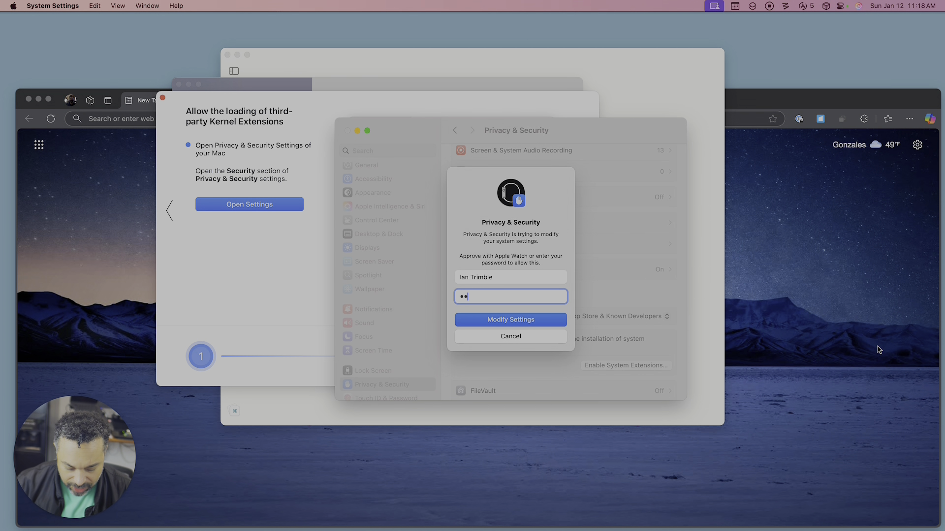
{"action": "type", "text": "•••••••"}
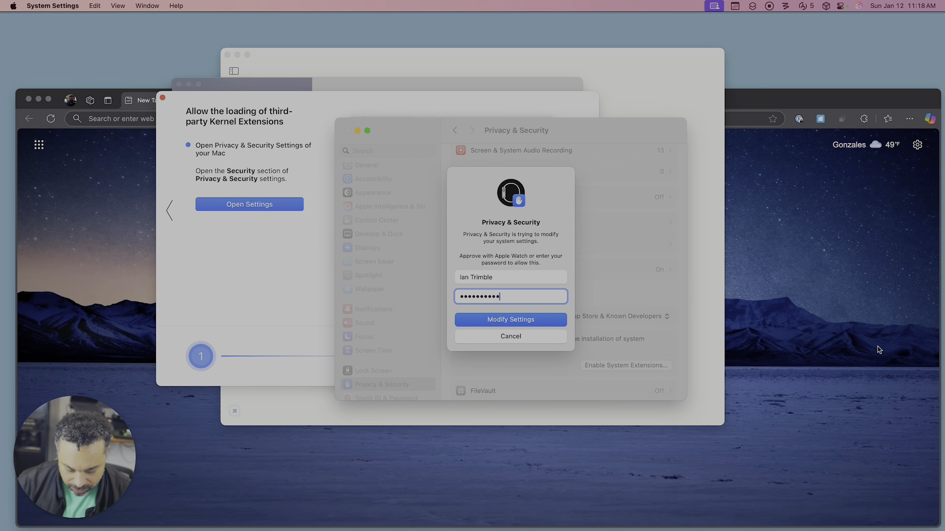
{"action": "key", "text": "Return"}
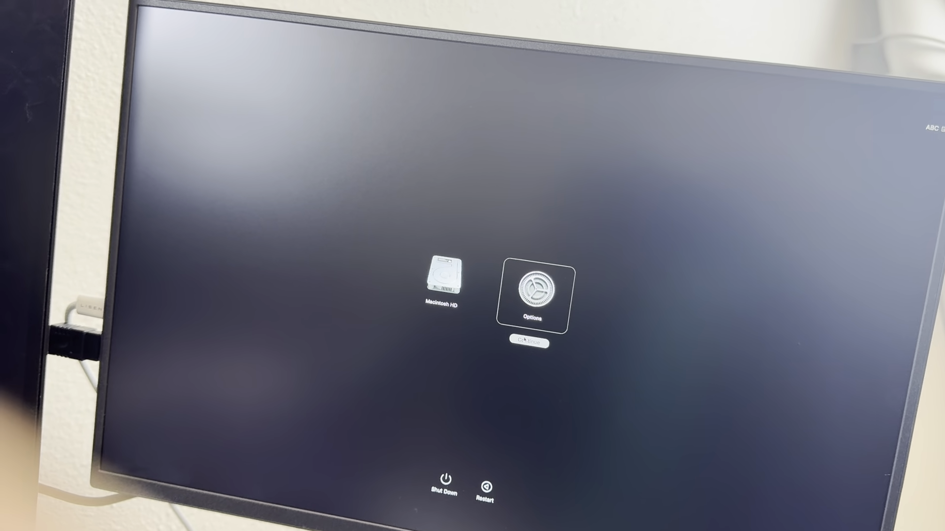
- Continue through Options into macOS Recovery and open the security policy for the Macintosh HD startup disk
{"action": "left_click", "coordinate": [526, 341]}
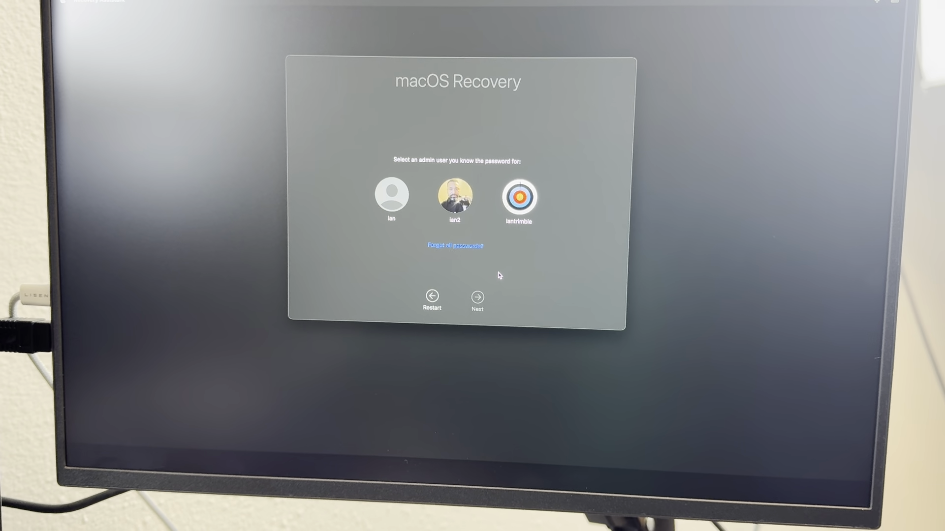
{"action": "left_click", "coordinate": [463, 290]}
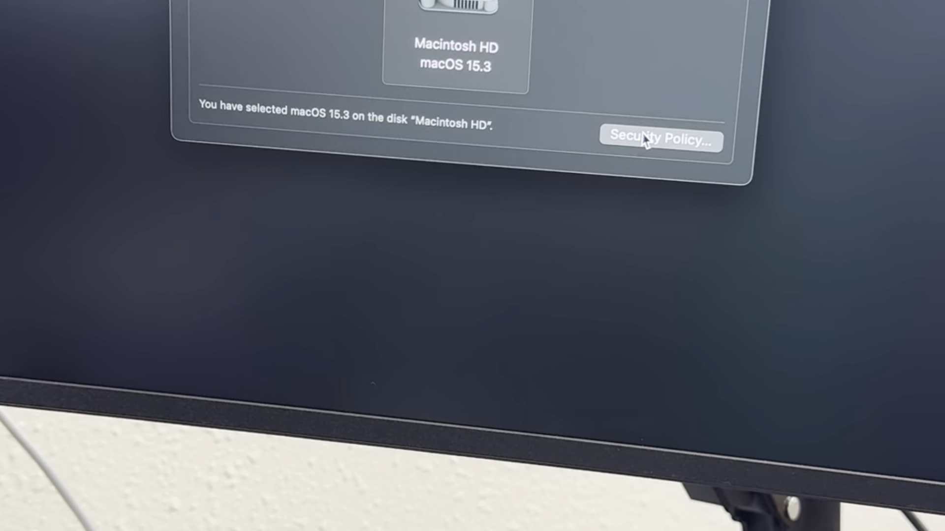
{"action": "left_click", "coordinate": [629, 119]}
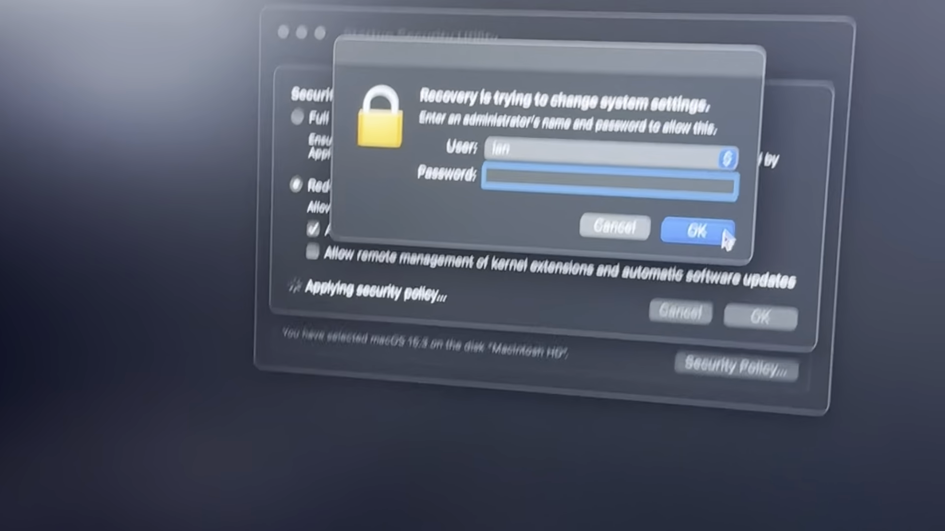
- Authorize the Reduced Security policy for Macintosh HD with the administrator password and restart the Mac into macOS
{"action": "type", "text": "••"}
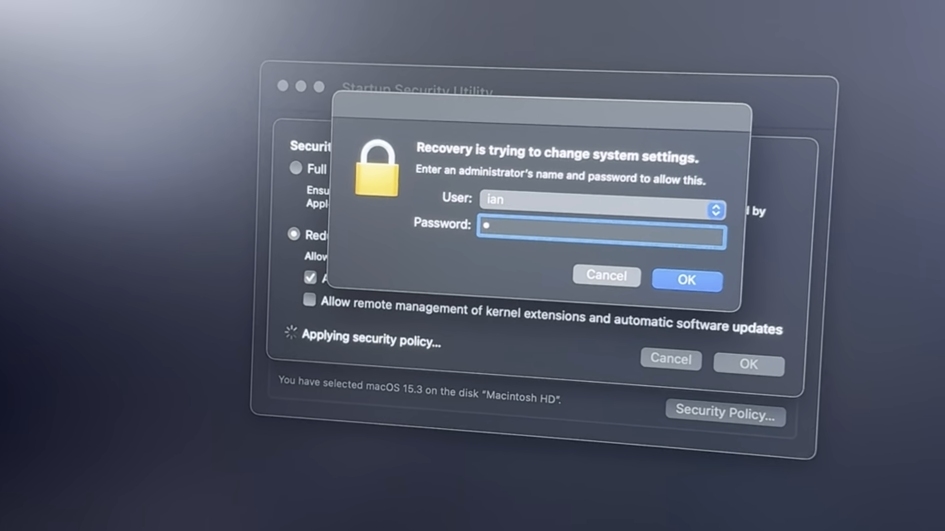
{"action": "type", "text": "••"}
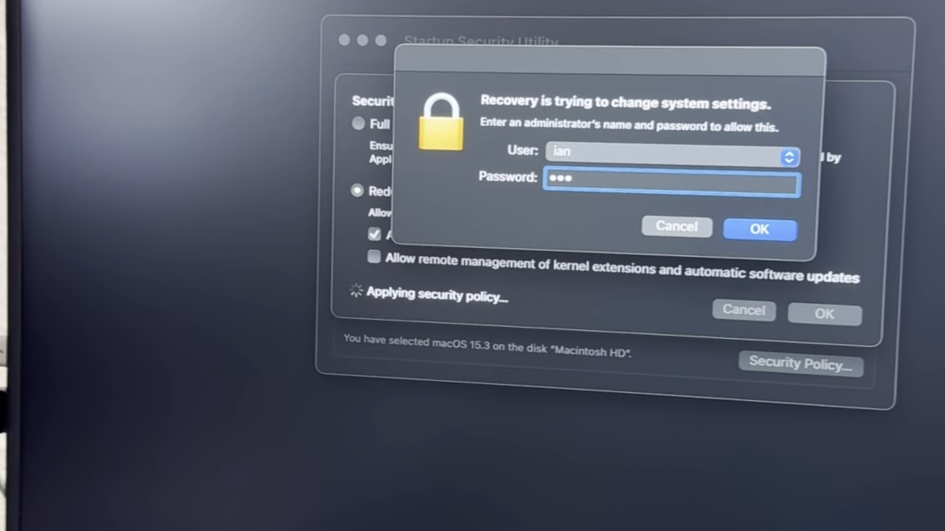
{"action": "type", "text": "•"}
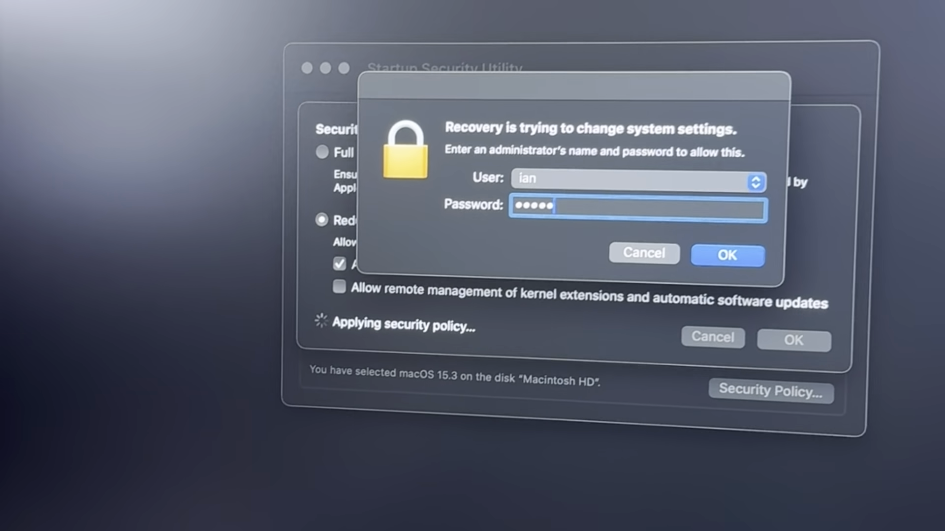
{"action": "type", "text": "•••••"}
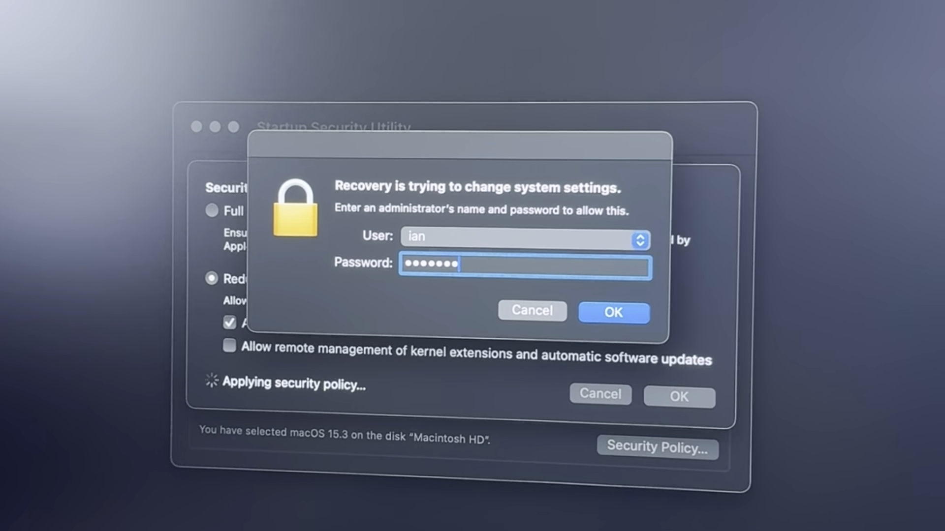
{"action": "type", "text": "••"}
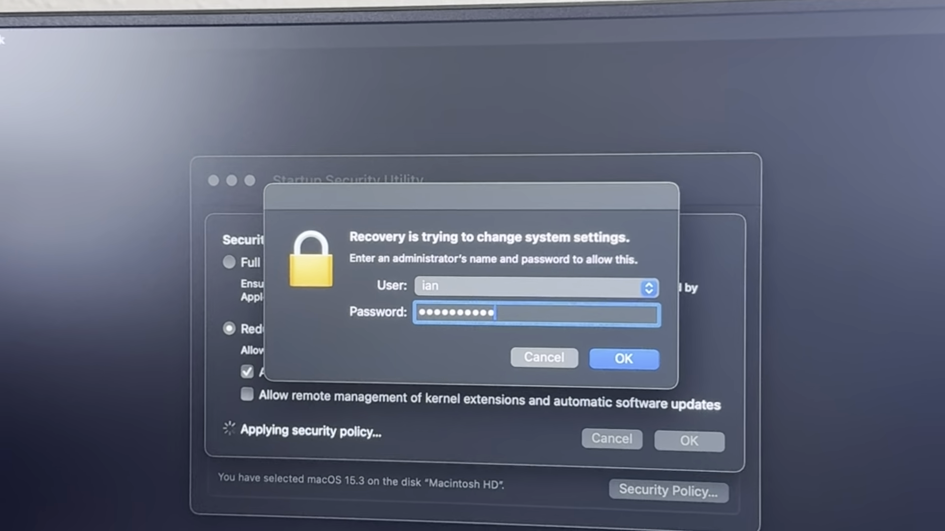
{"action": "type", "text": "••"}
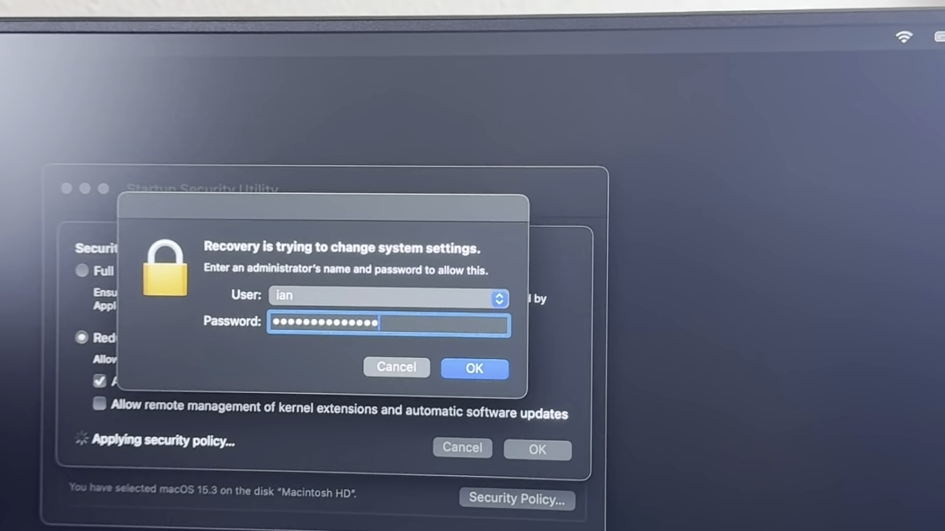
{"action": "key", "text": "Return"}
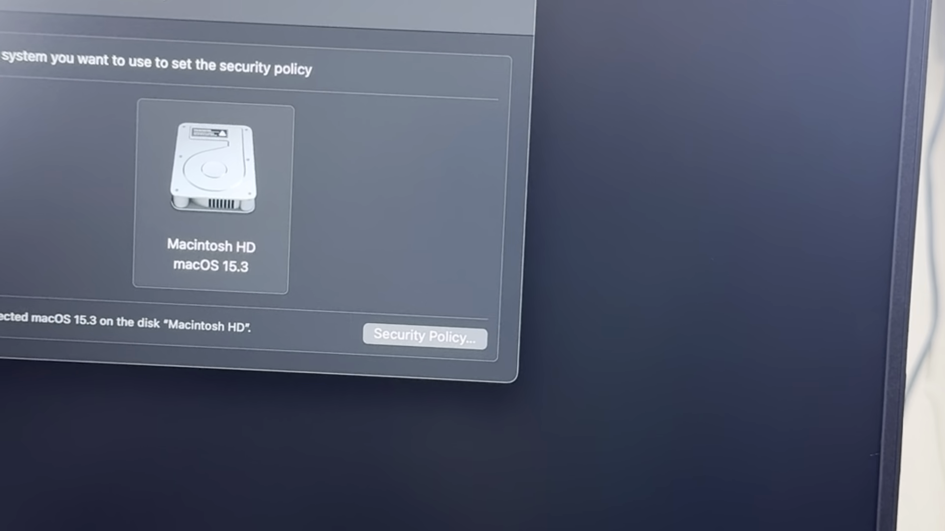
{"action": "left_click", "coordinate": [358, 34]}
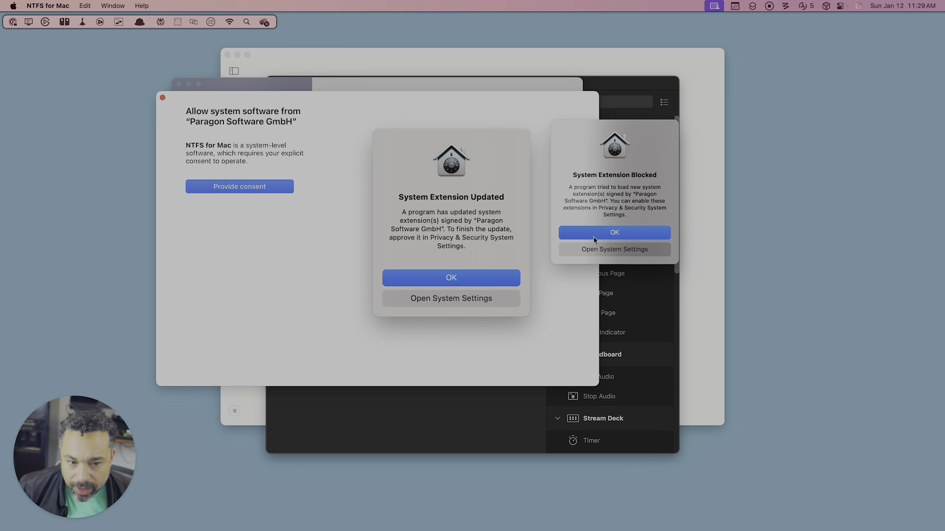
- Dismiss the System Extension Blocked alert and switch to System Settings
{"action": "left_click", "coordinate": [593, 235]}
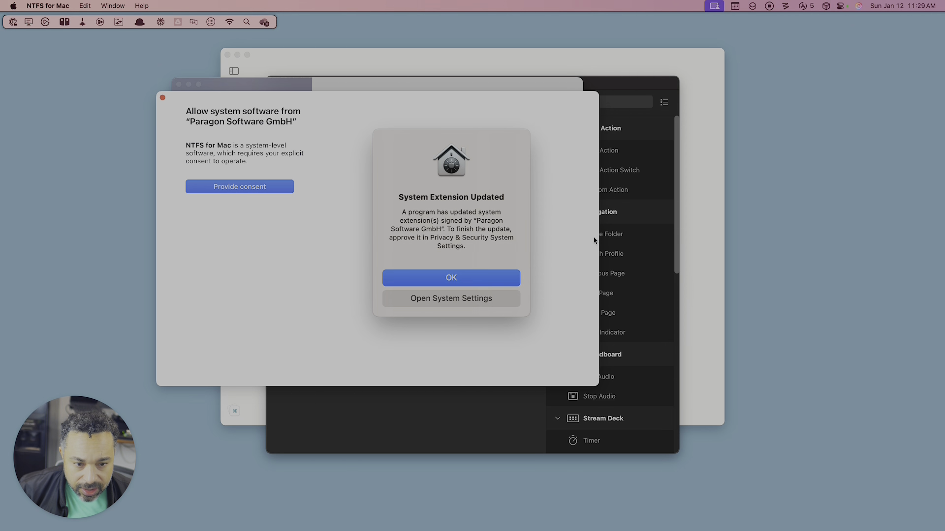
{"action": "mouse_move", "coordinate": [555, 529]}
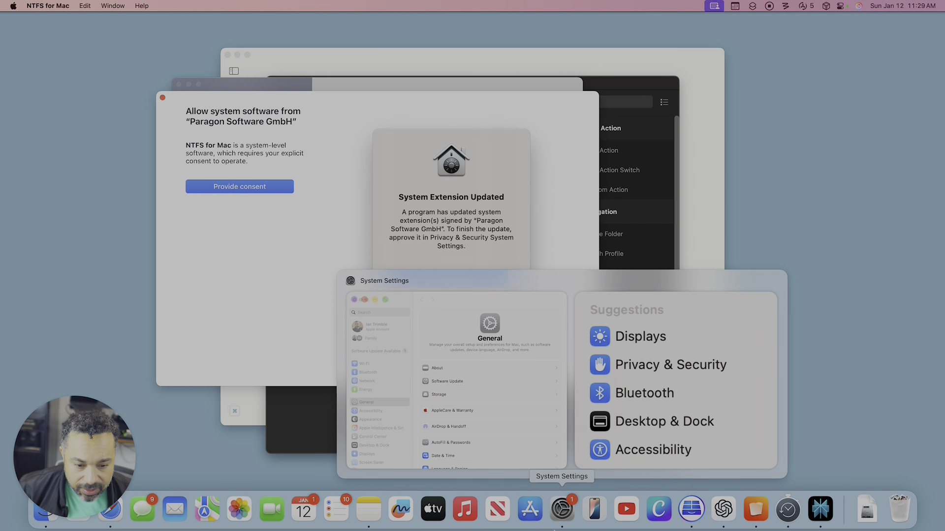
{"action": "left_click", "coordinate": [556, 520]}
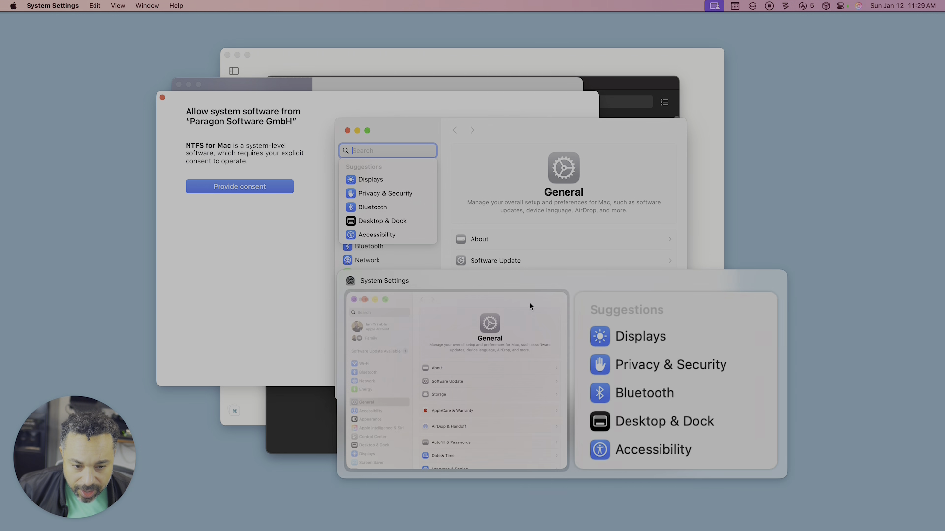